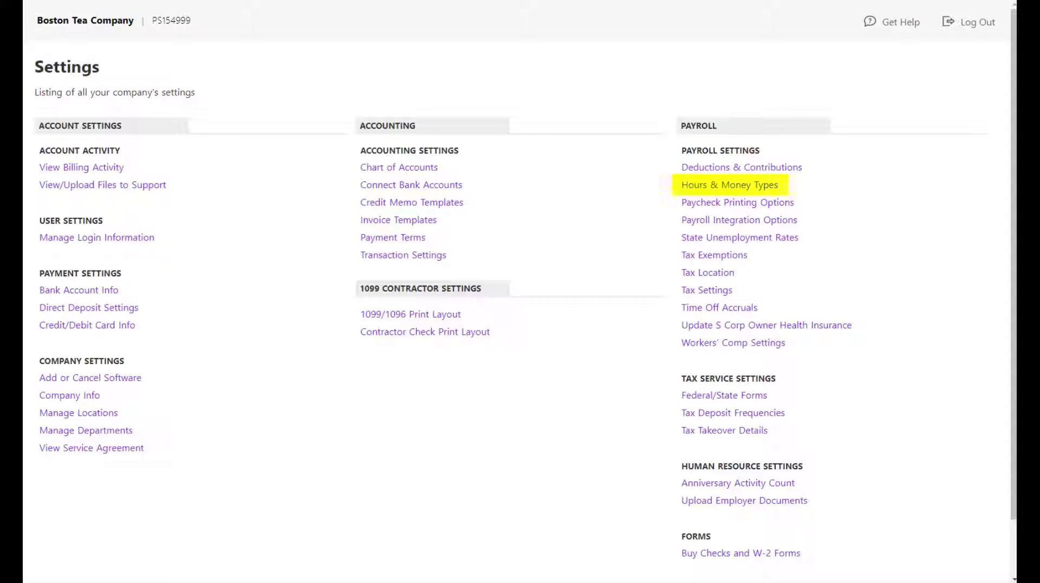
- Save the Vacation hours type with Track Time Off enabled
click(741, 187)
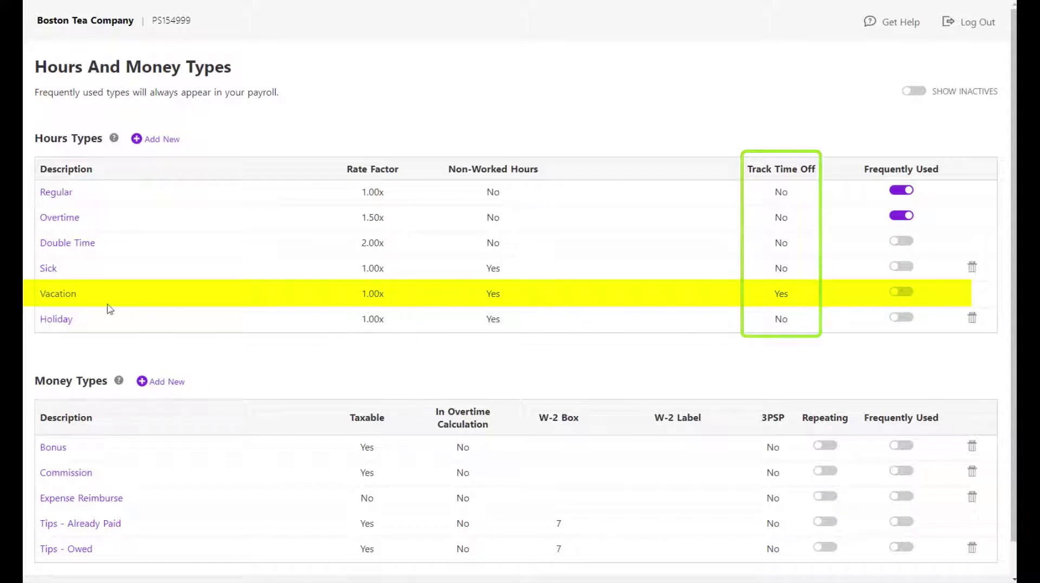
click(62, 297)
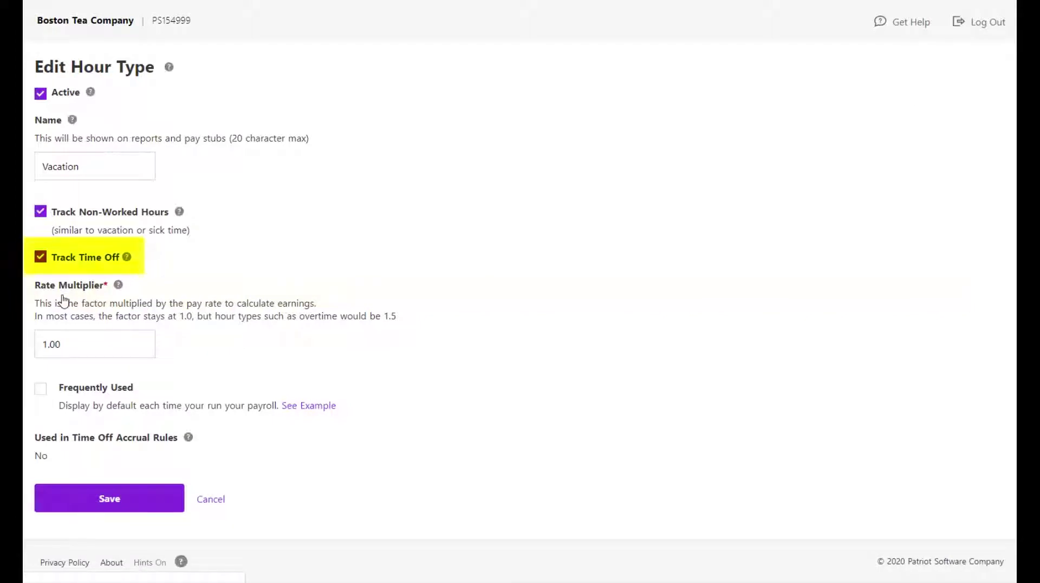
click(108, 499)
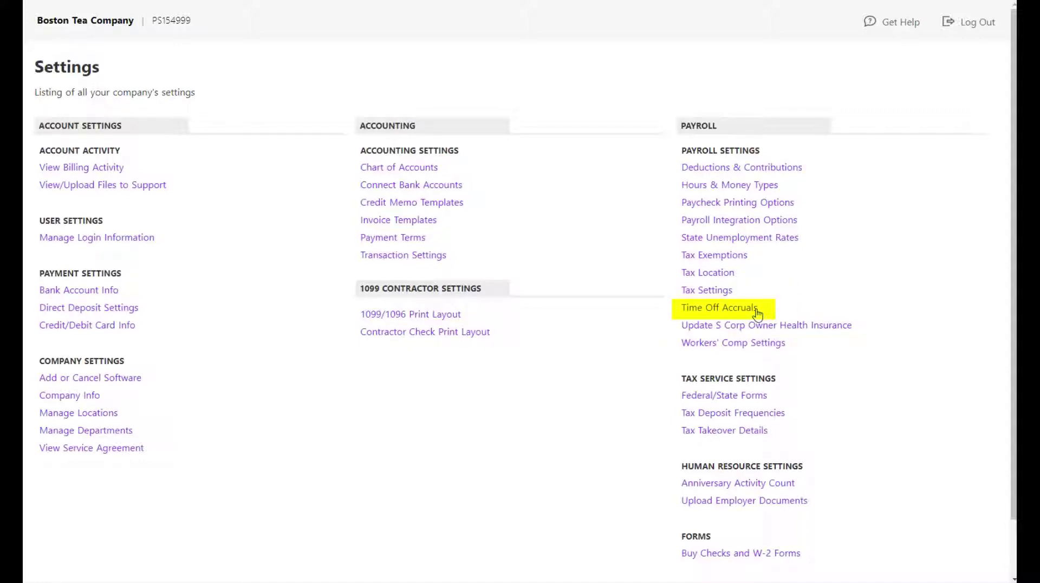
- Add a new time off accrual rule titled 'Vacation'
click(719, 313)
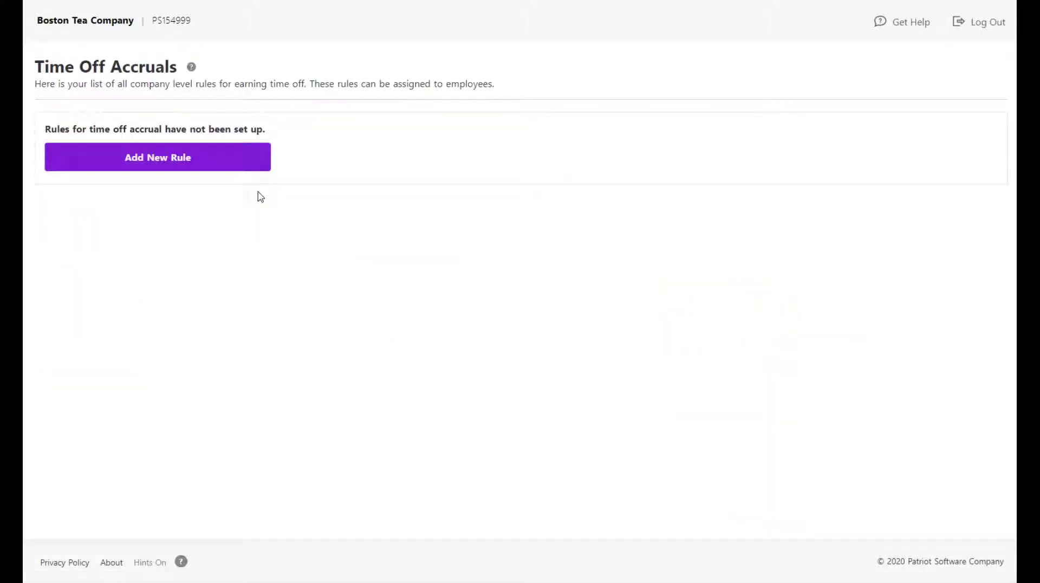
click(233, 168)
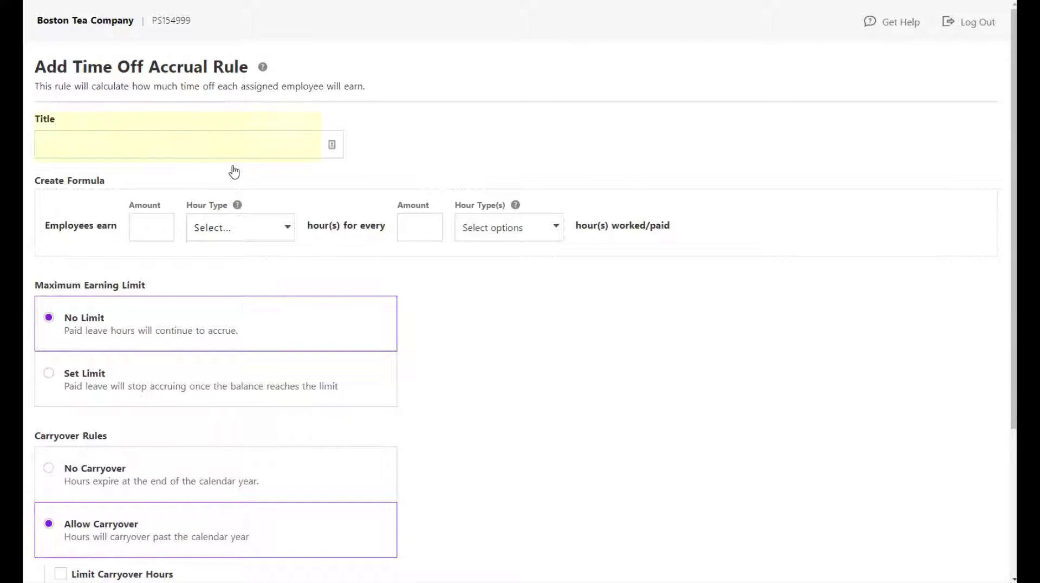
text(Vacation)
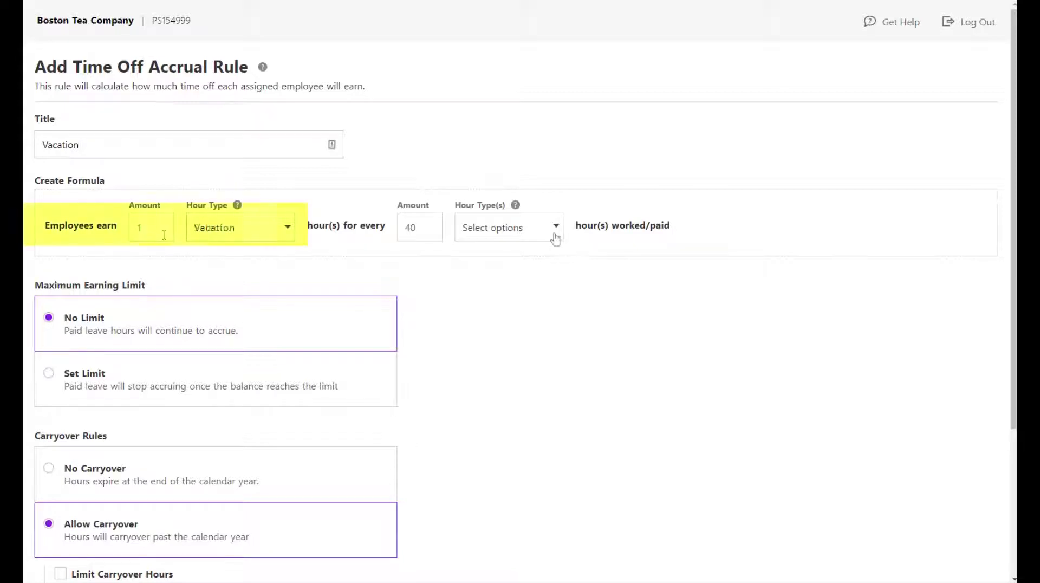
- Count Regular, Overtime and Double Time hours toward the Vacation accrual
click(555, 233)
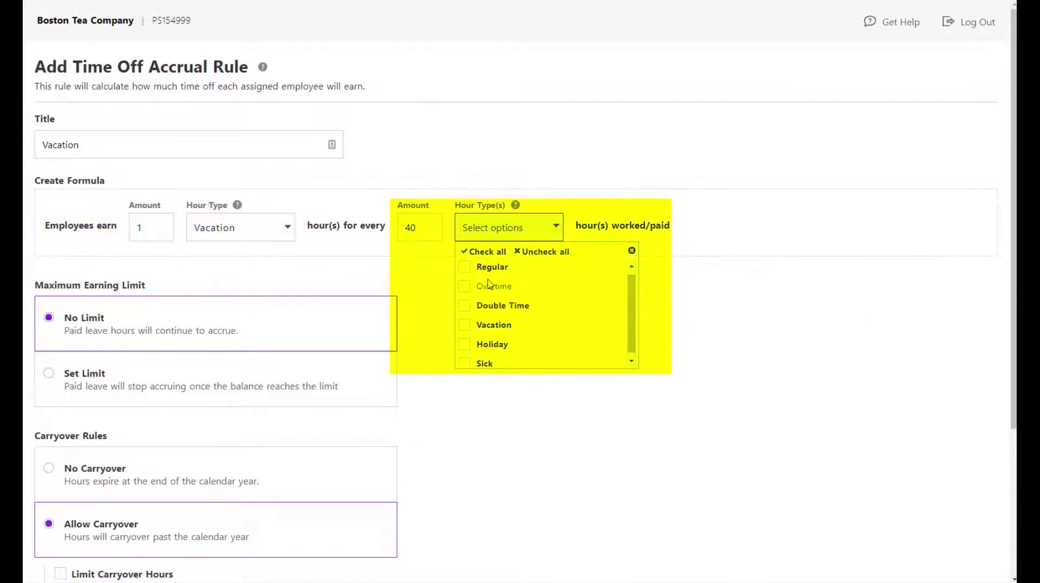
click(465, 267)
click(465, 287)
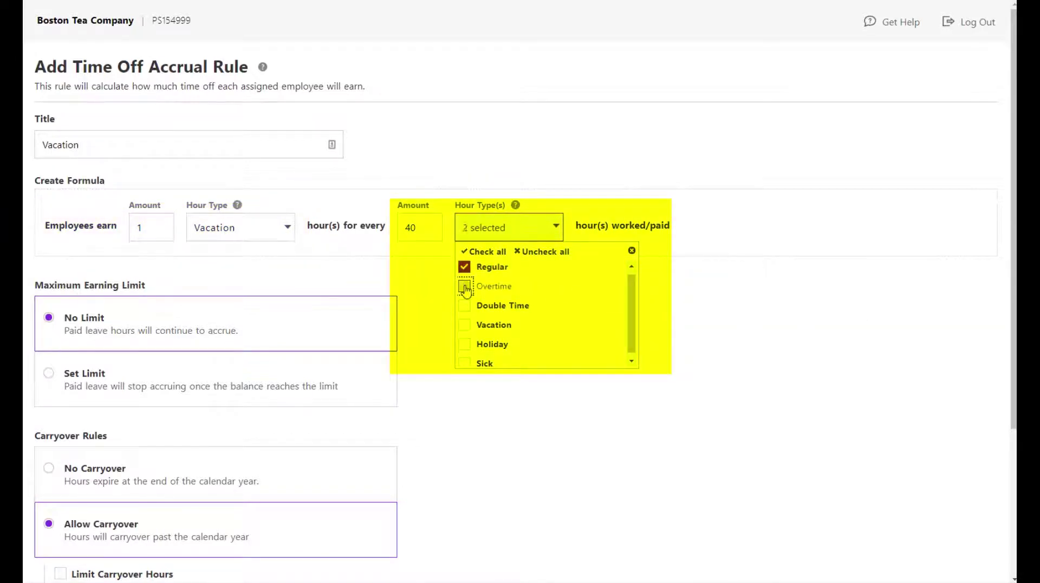
click(465, 307)
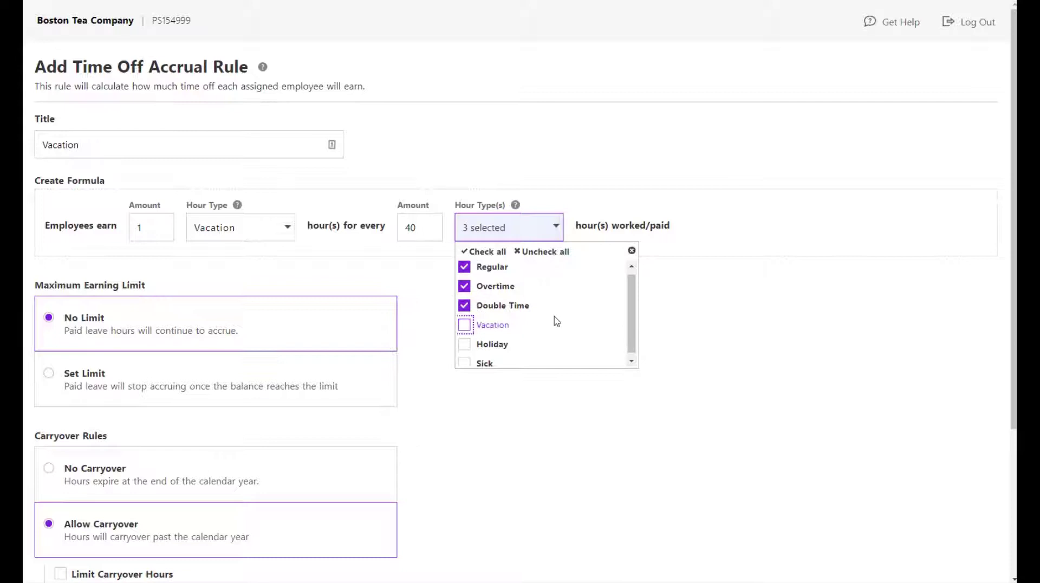
scroll(553, 320, down, 1)
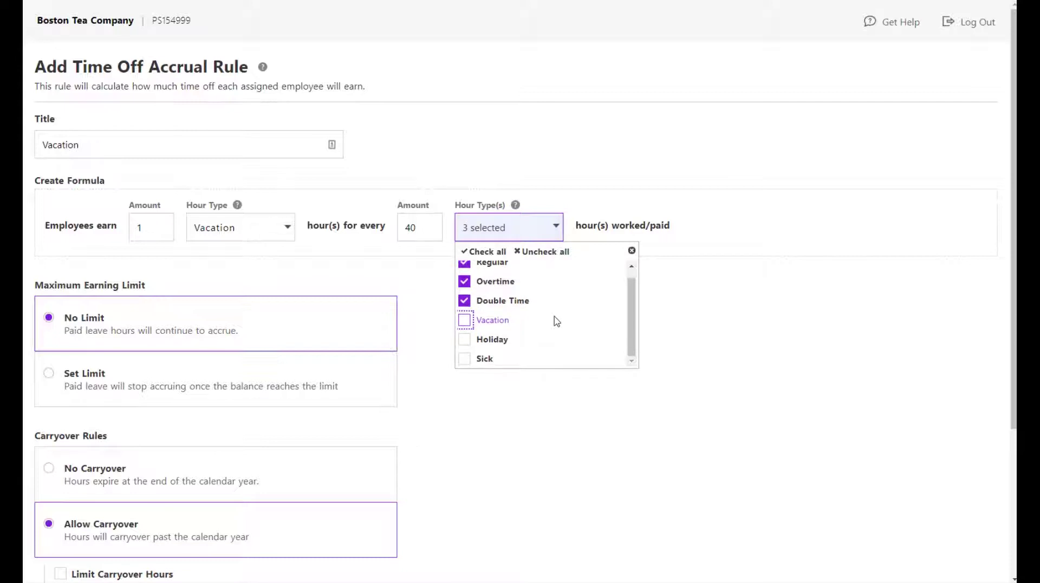
click(678, 332)
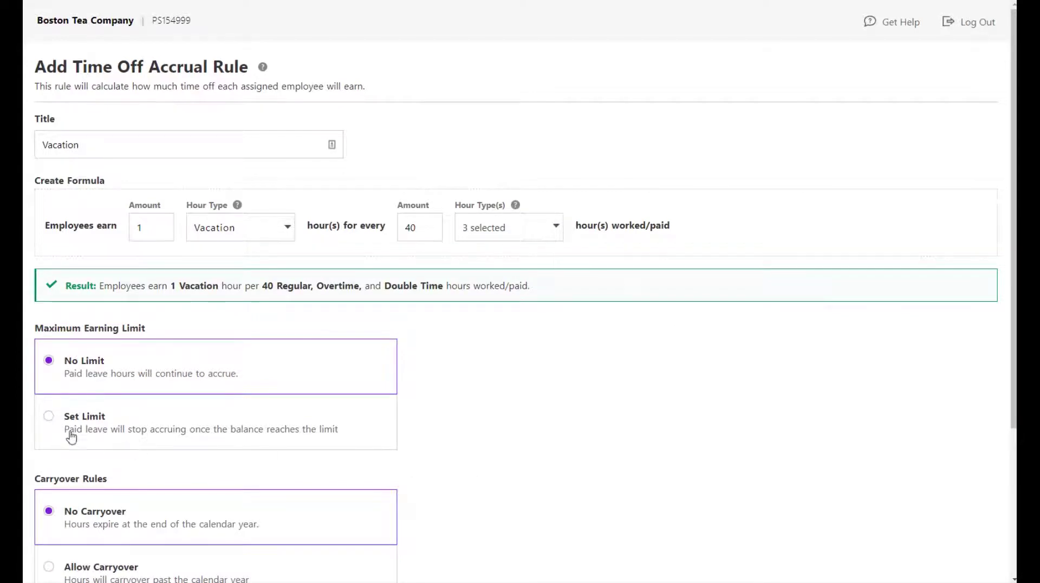
- Cap the Vacation hours that can be earned at 40
click(49, 418)
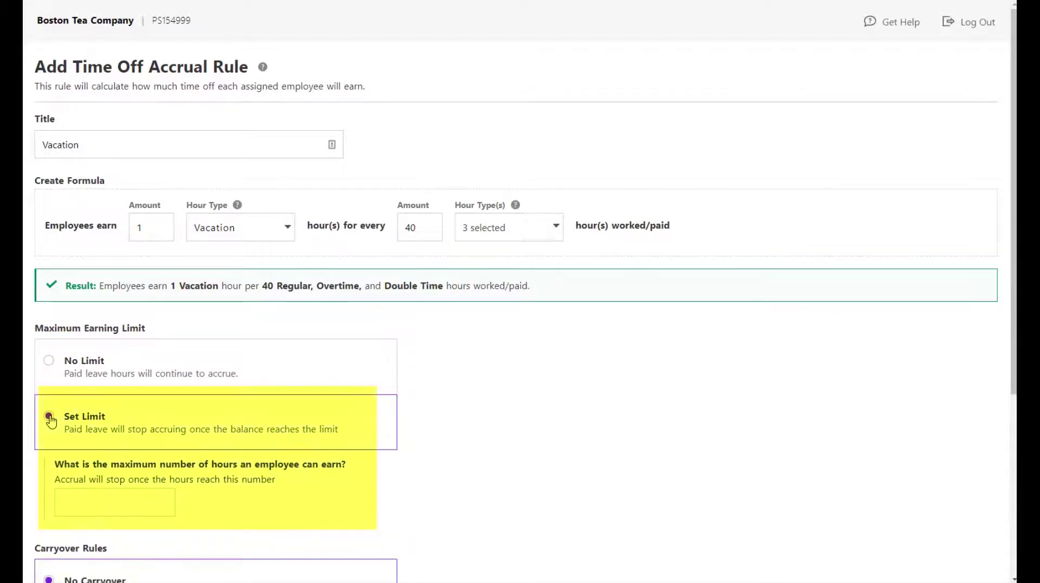
click(79, 490)
text(40)
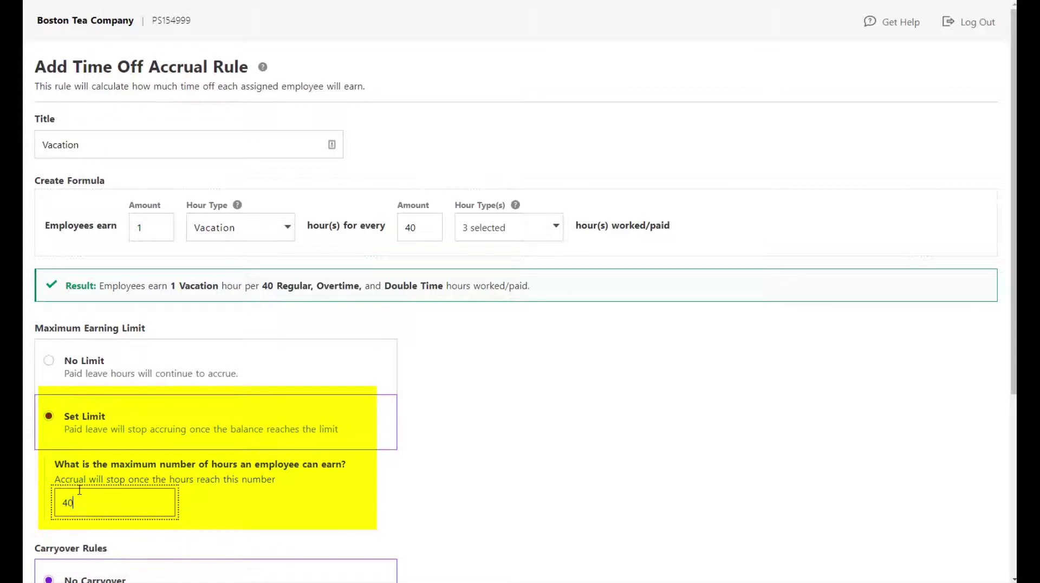
click(246, 521)
scroll(540, 464, down, 5)
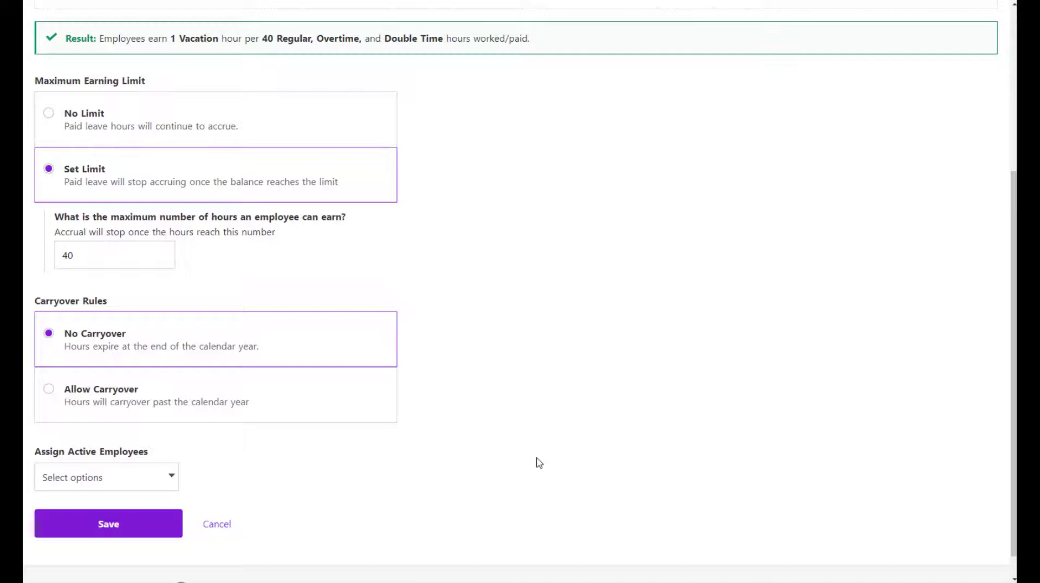
scroll(539, 462, down, 1)
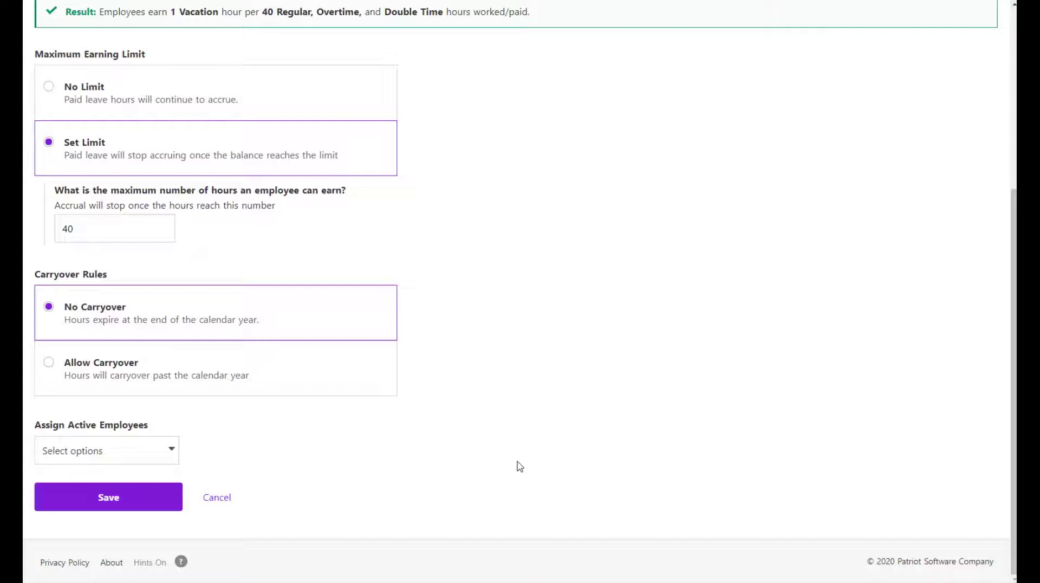
- Allow unused hours to carry over, limited to 40 carryover hours
click(48, 364)
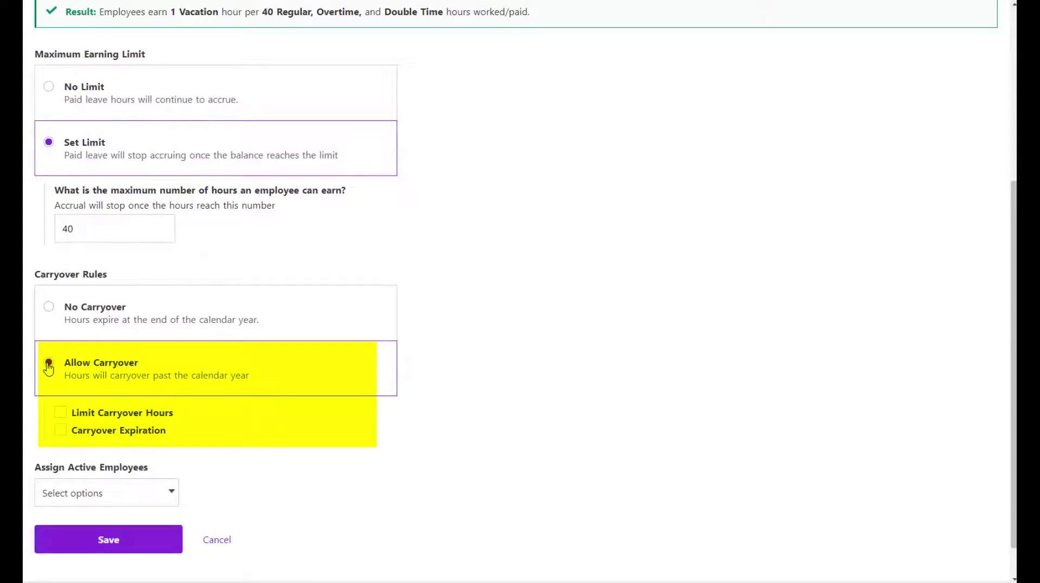
click(61, 414)
click(82, 469)
text(40)
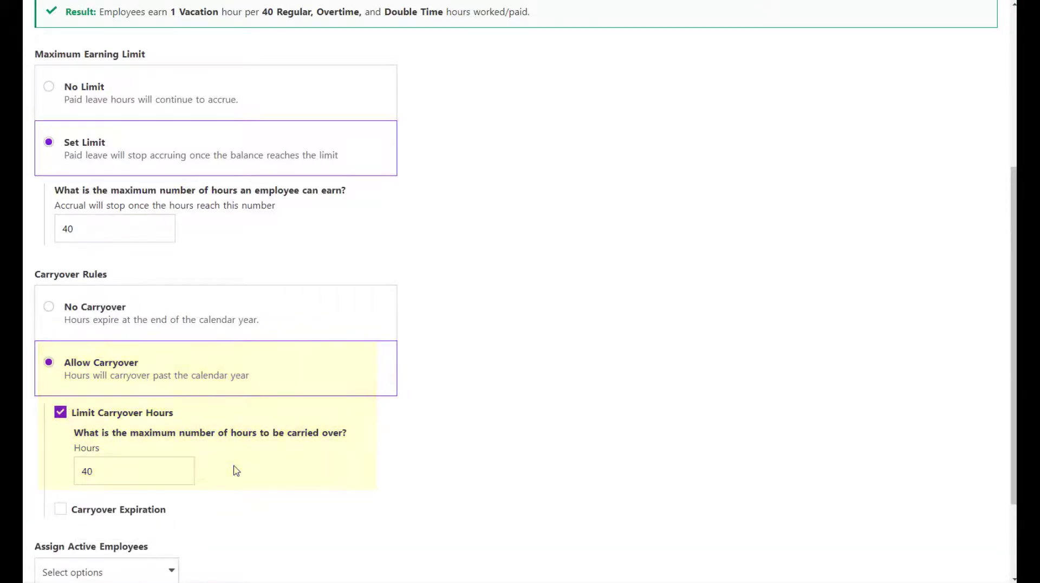
scroll(234, 469, down, 2)
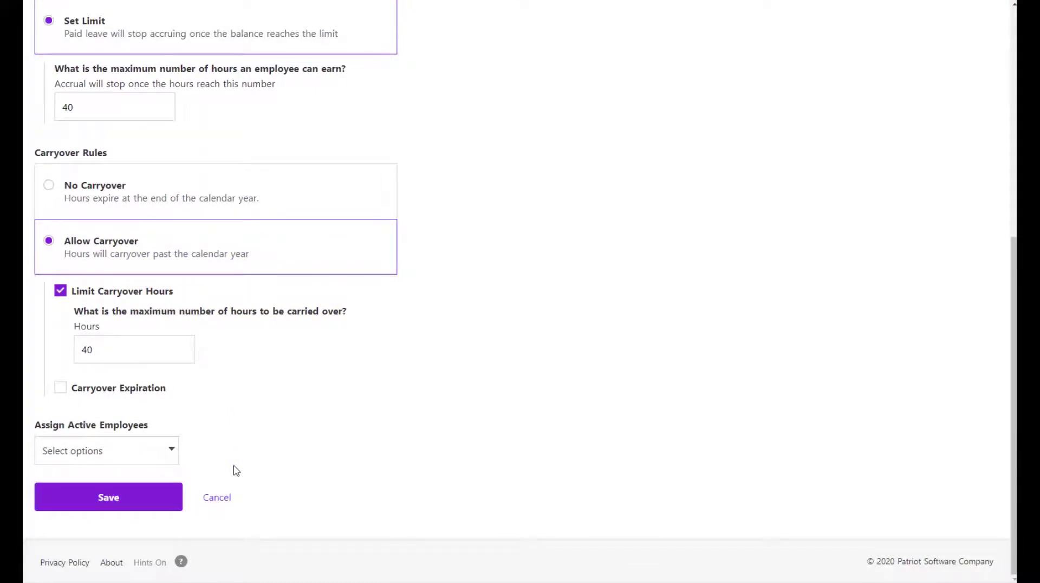
- Make carried-over hours expire on June 30
click(62, 390)
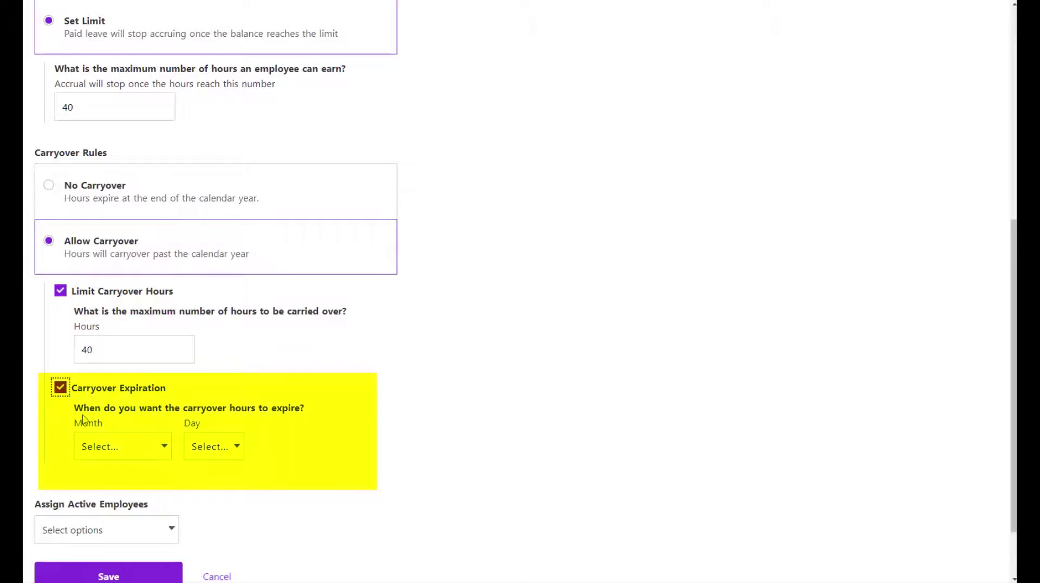
click(117, 454)
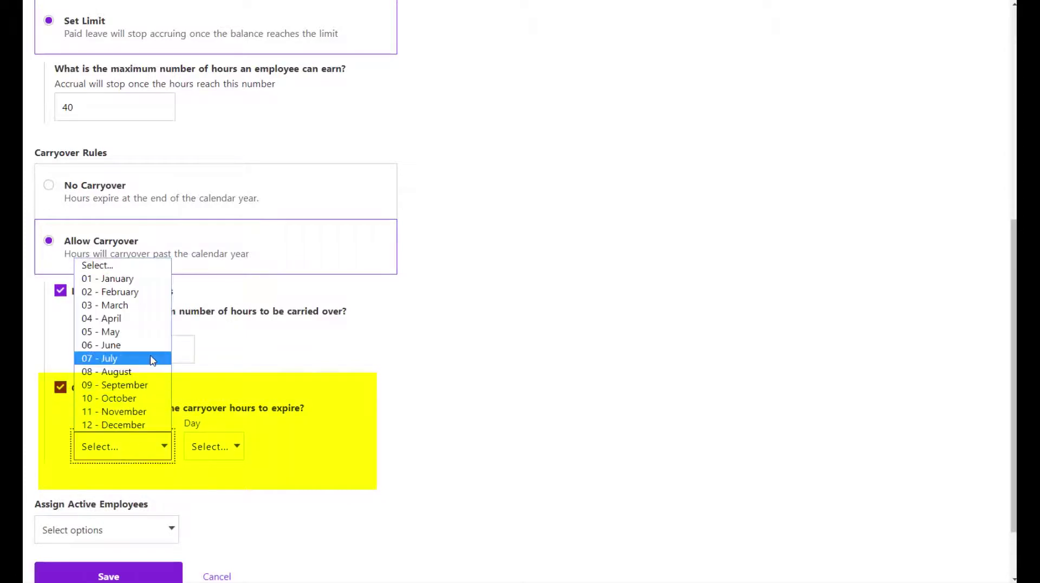
click(152, 352)
click(212, 448)
scroll(216, 399, down, 3)
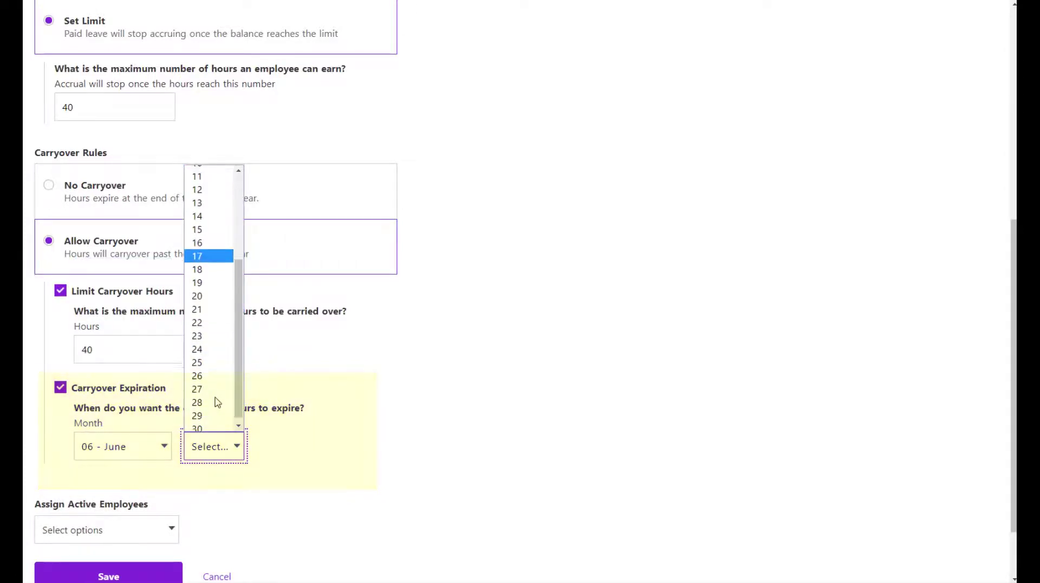
click(211, 424)
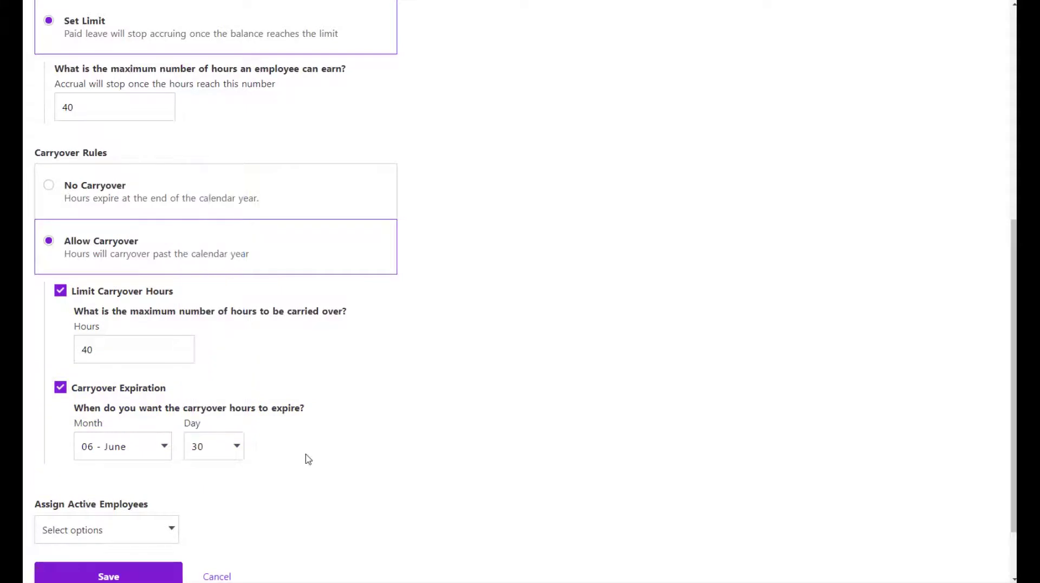
- Assign the Vacation rule to the first and third active employees and save it
scroll(306, 458, down, 2)
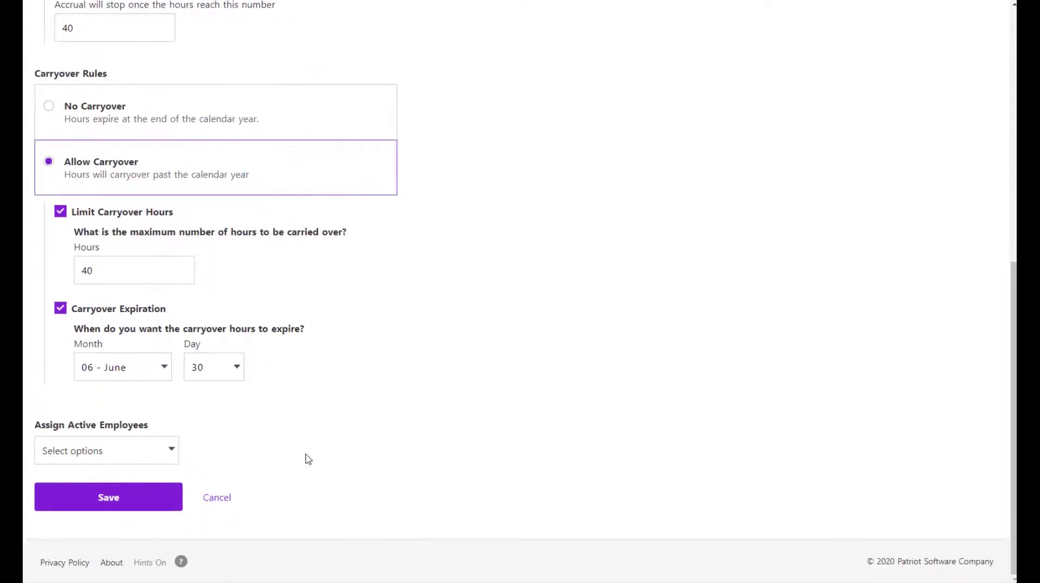
click(174, 453)
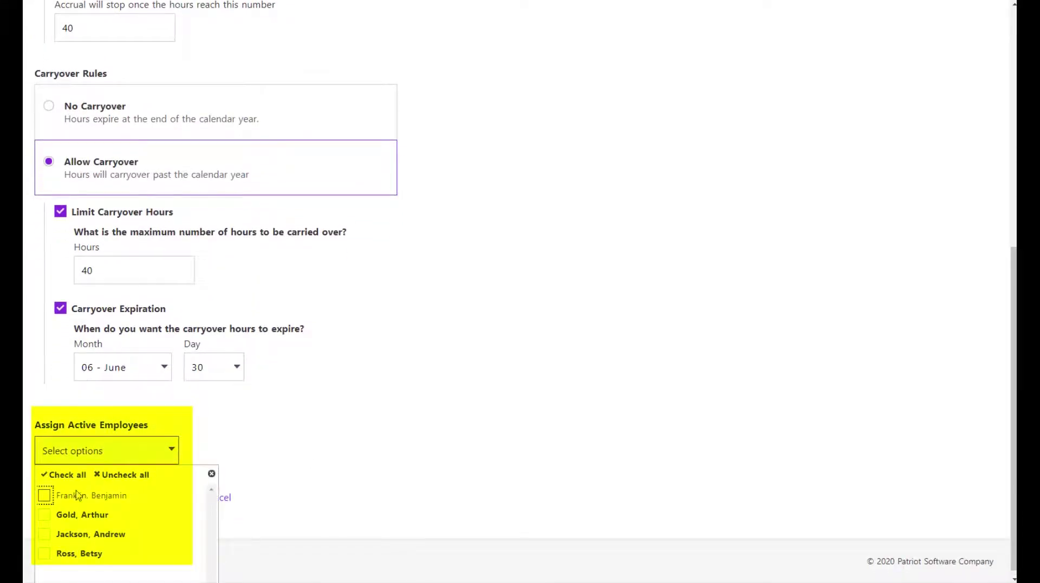
click(43, 495)
click(43, 535)
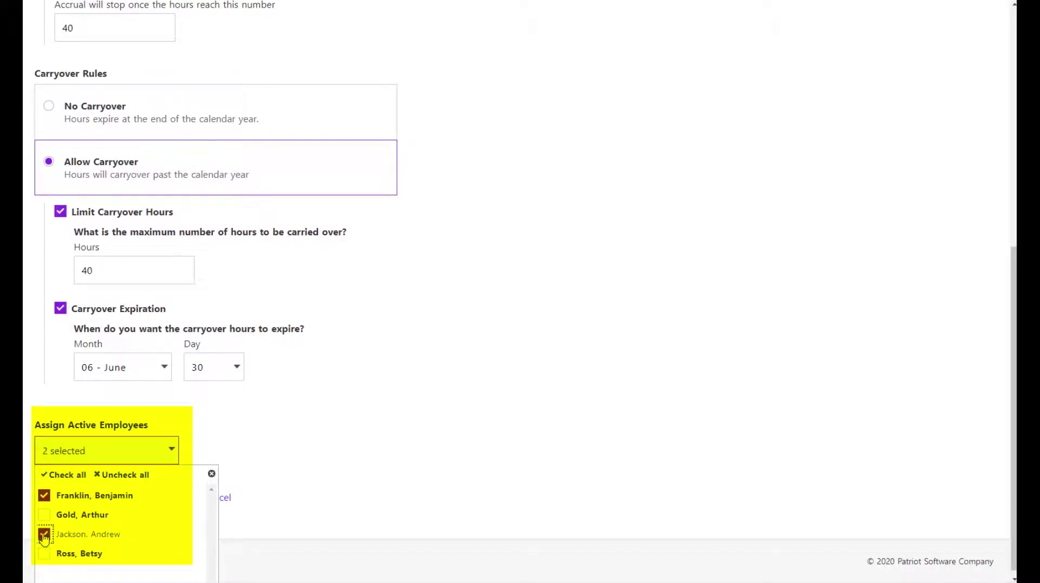
click(242, 455)
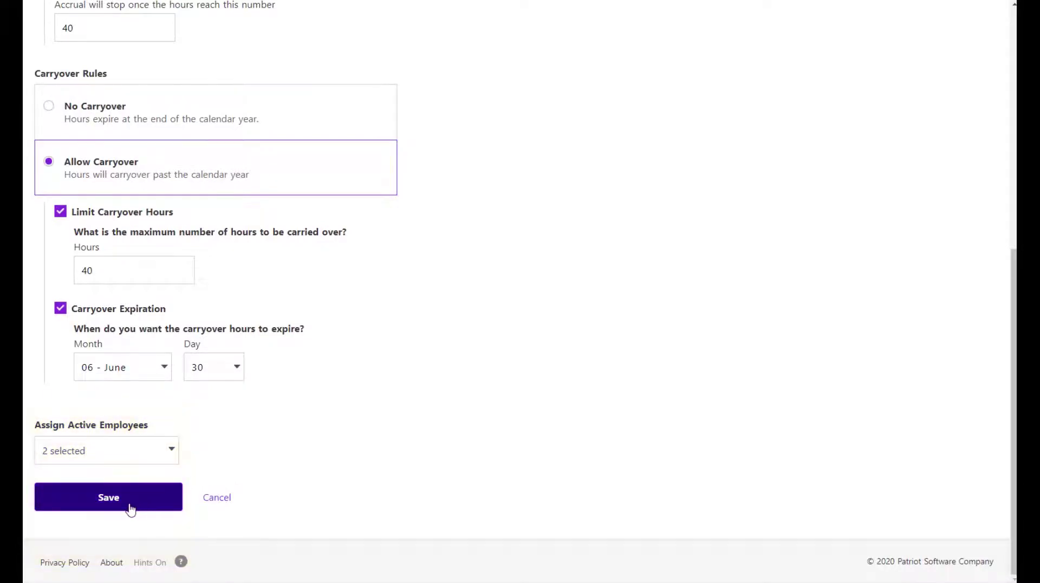
click(130, 508)
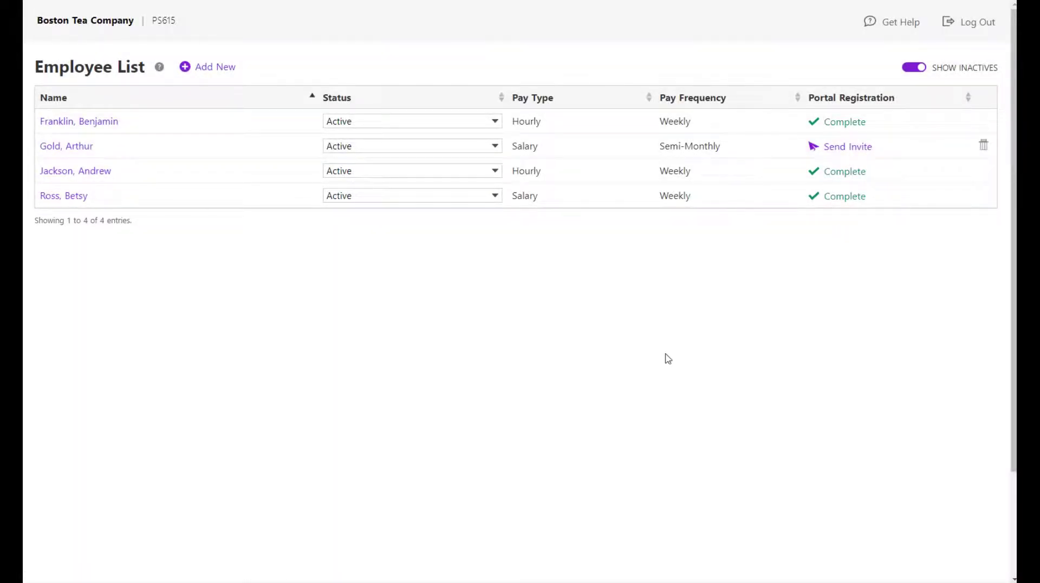
- View the first employee's company time-off rules, with Vacation 1 for 40 assigned
click(113, 129)
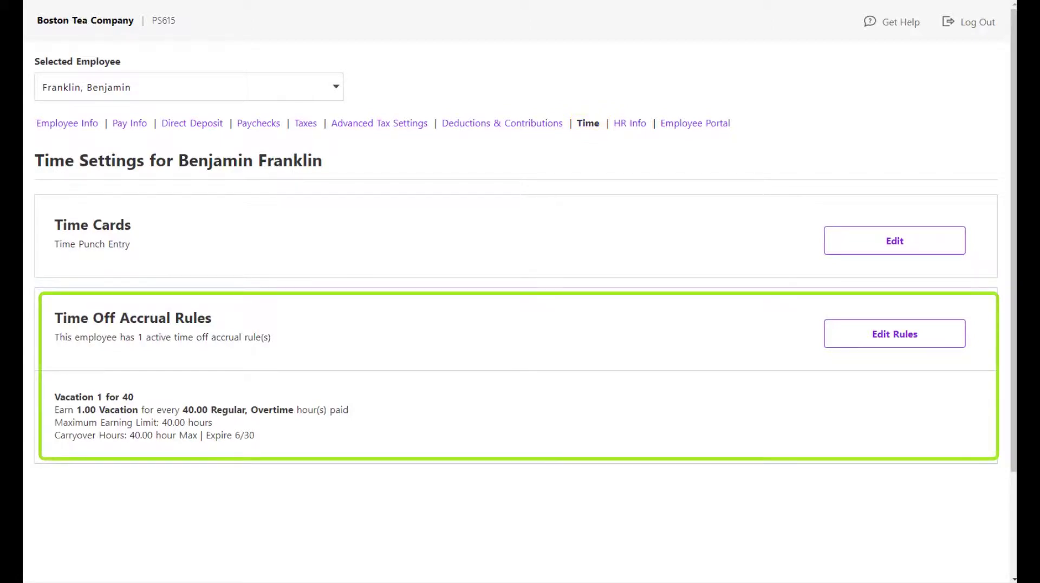
click(927, 343)
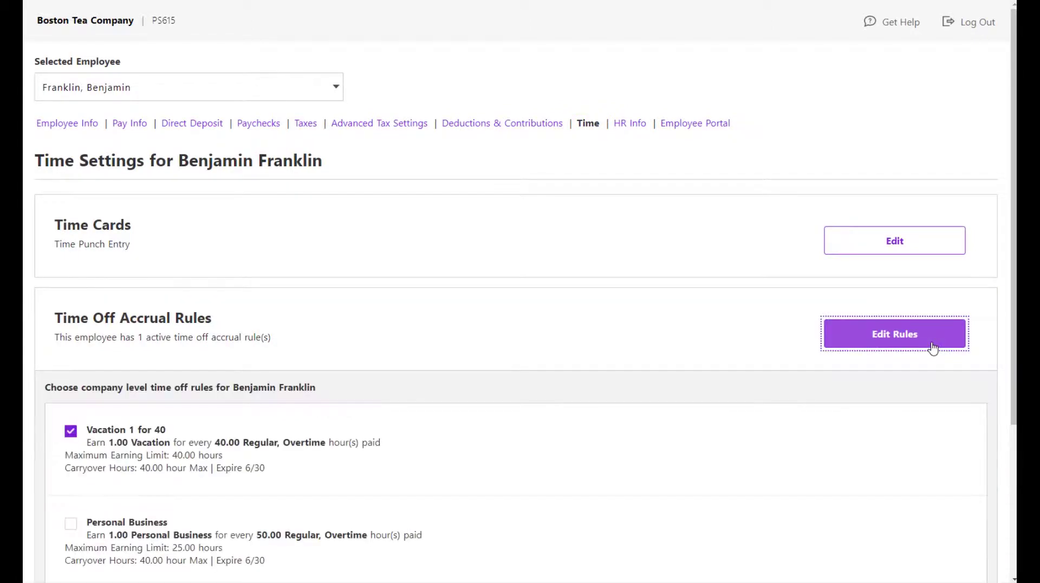
scroll(884, 362, down, 4)
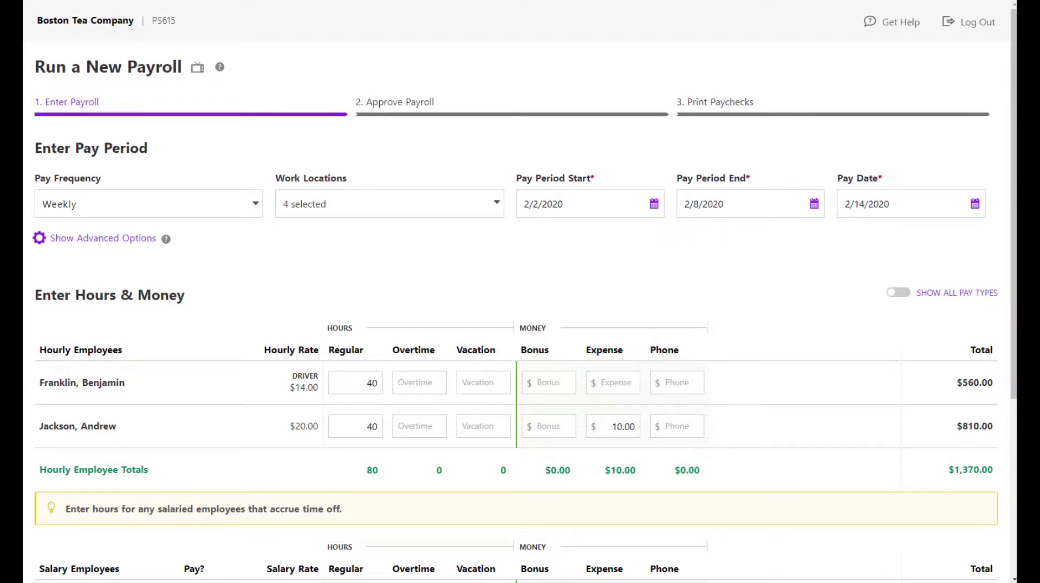
- Review the 2/2–2/8/2020 payroll's 40 regular hours each and continue to Approve Payroll
scroll(520, 293, down, 4)
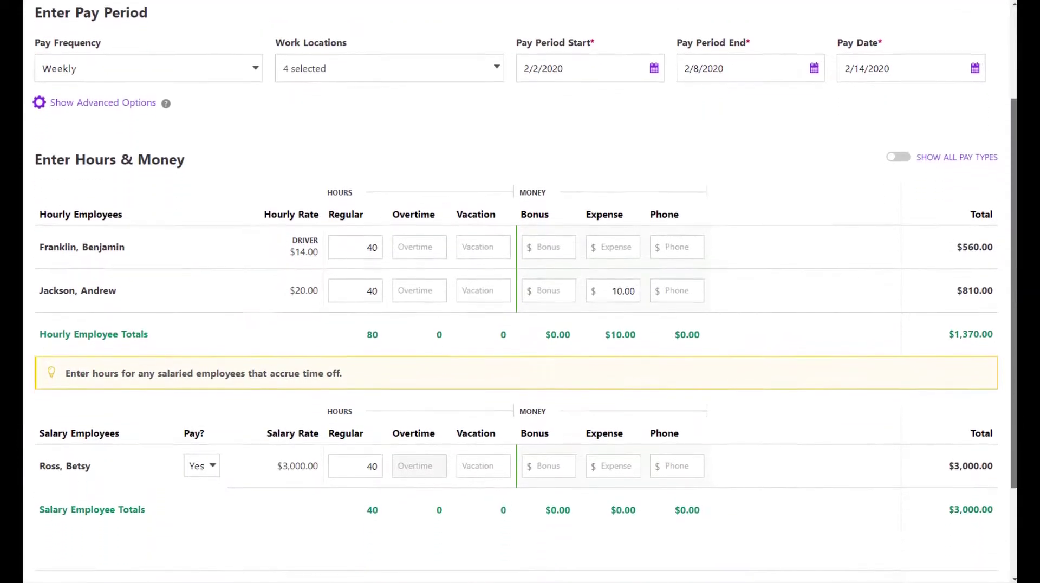
scroll(520, 292, down, 2)
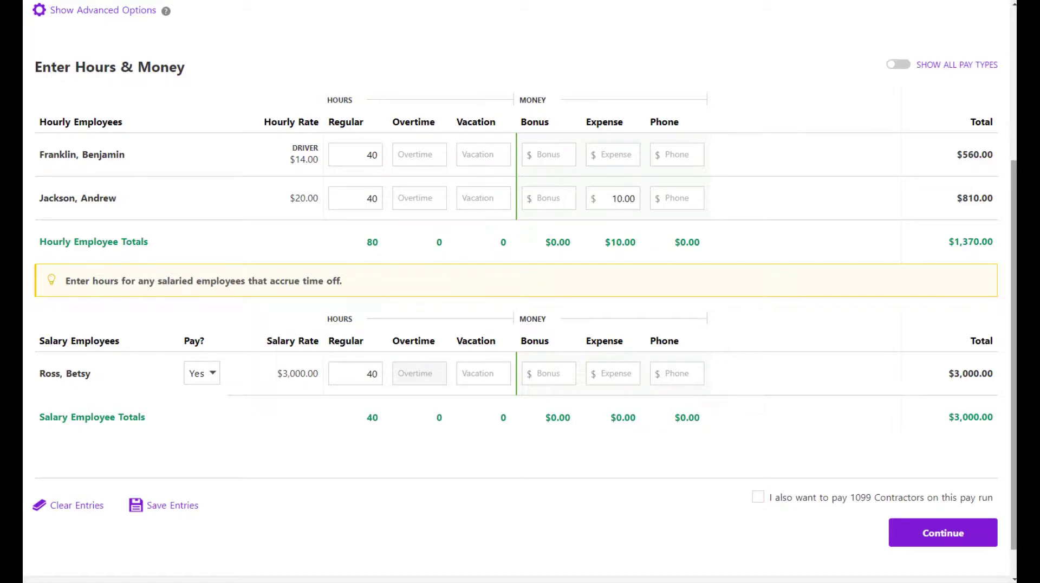
click(974, 538)
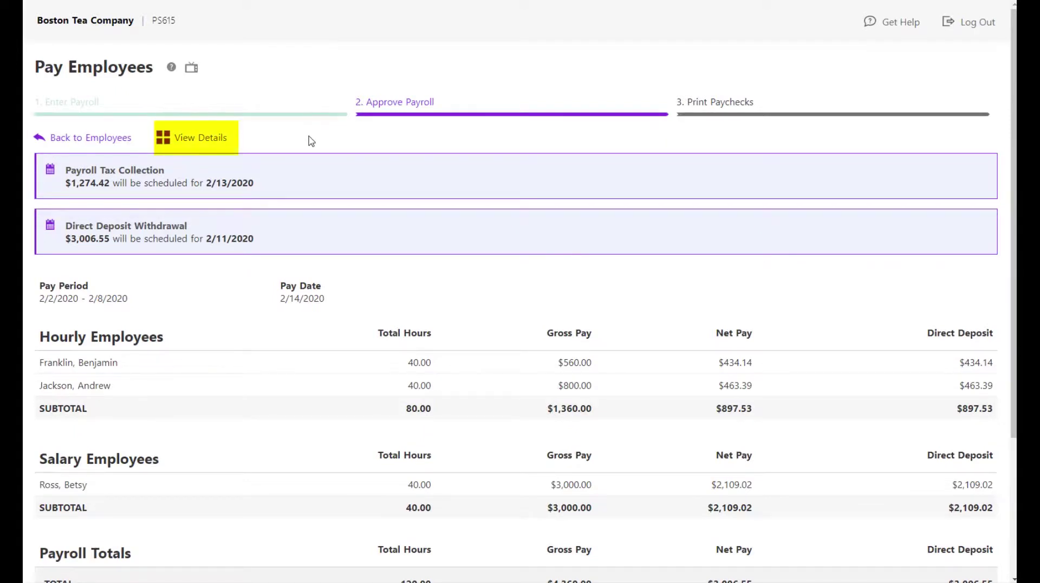
- Show the payroll details with 1.00 accrued Vacation hour per hourly employee
click(205, 142)
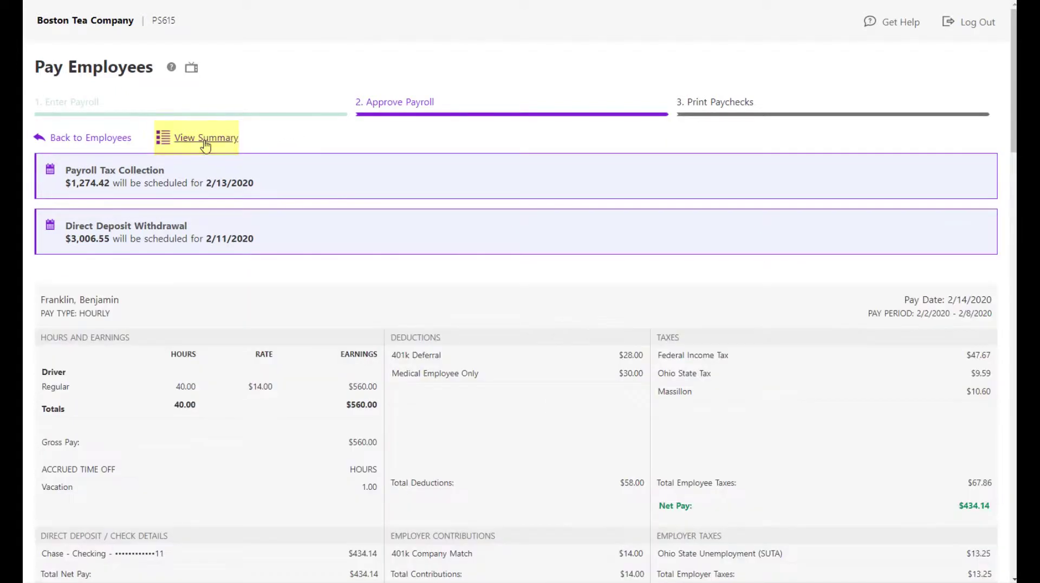
scroll(672, 249, down, 5)
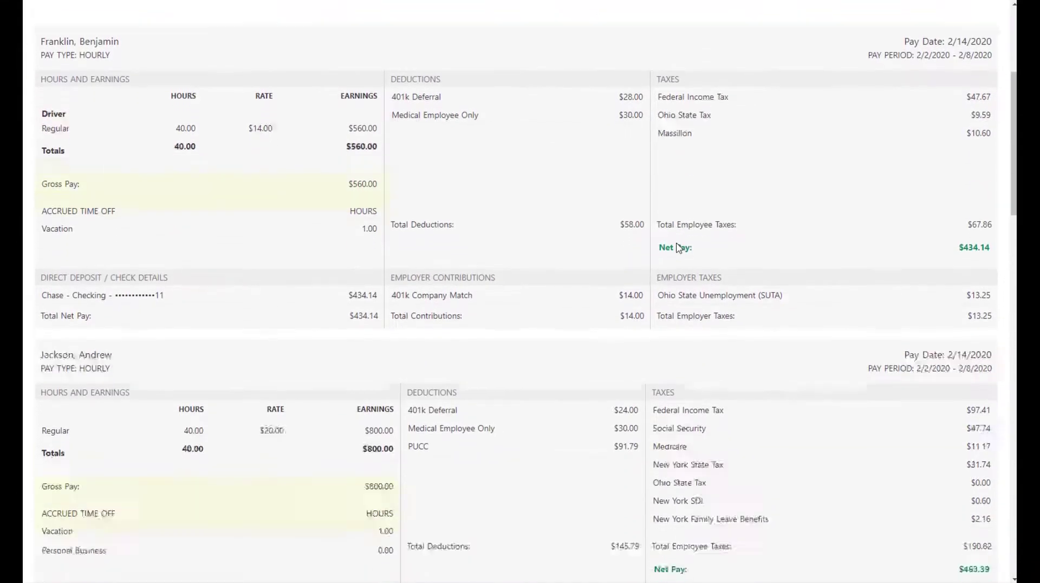